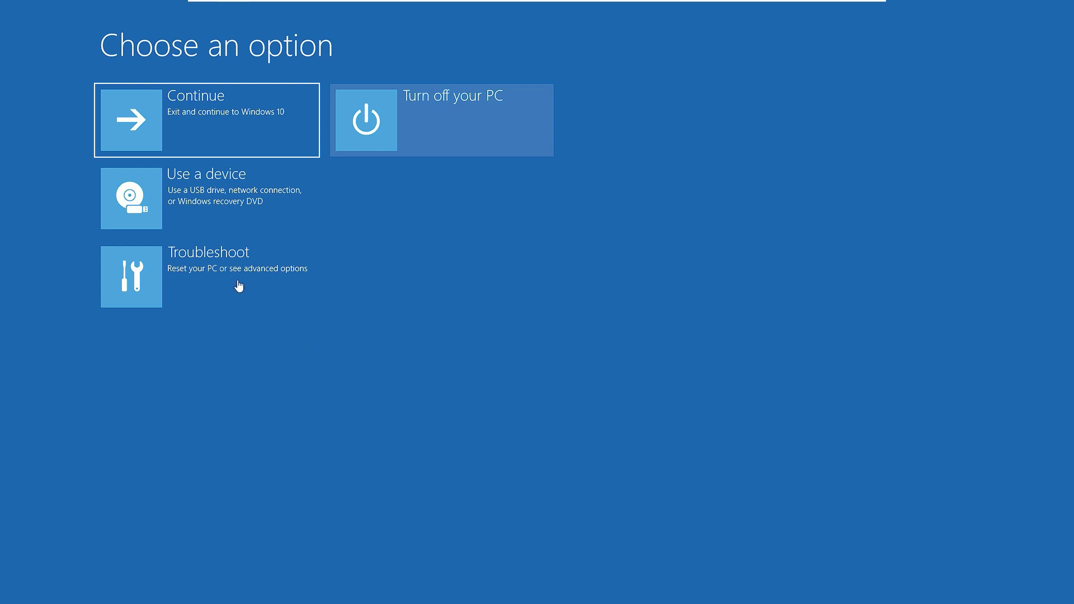
Step: Go from Troubleshoot to the Advanced options page listing Startup Repair and Command Prompt
click(239, 286)
click(208, 216)
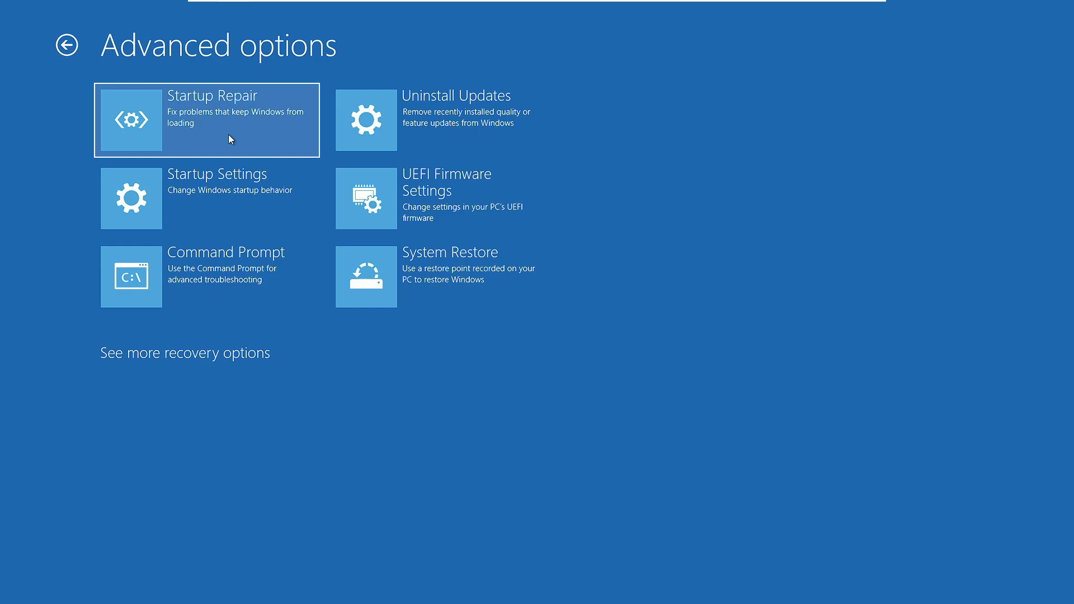
Step: Run Startup Repair, signing in with the personal user account and its password
click(229, 135)
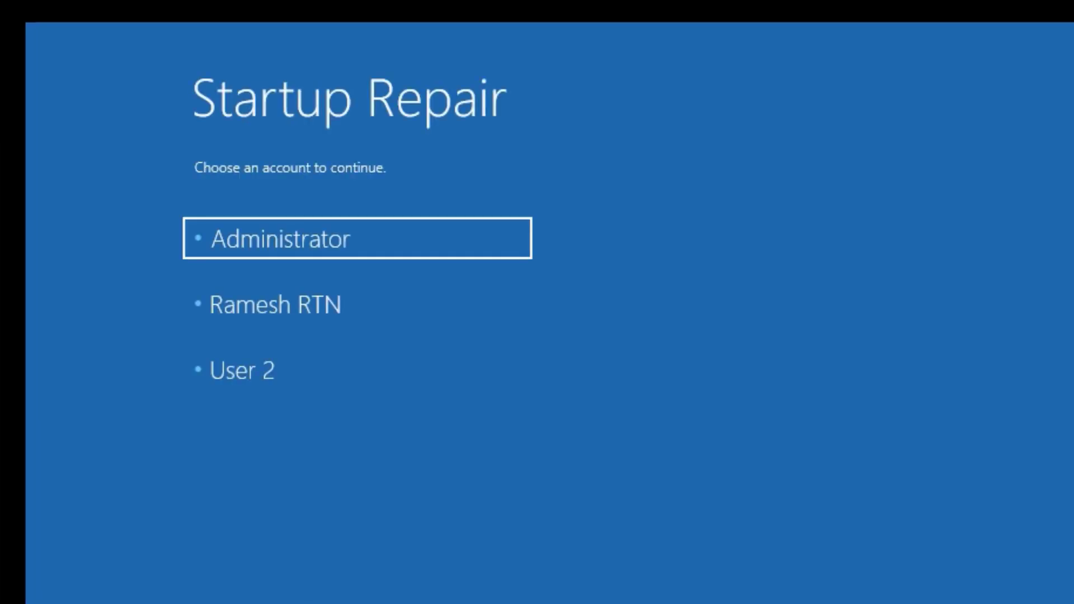
click(217, 302)
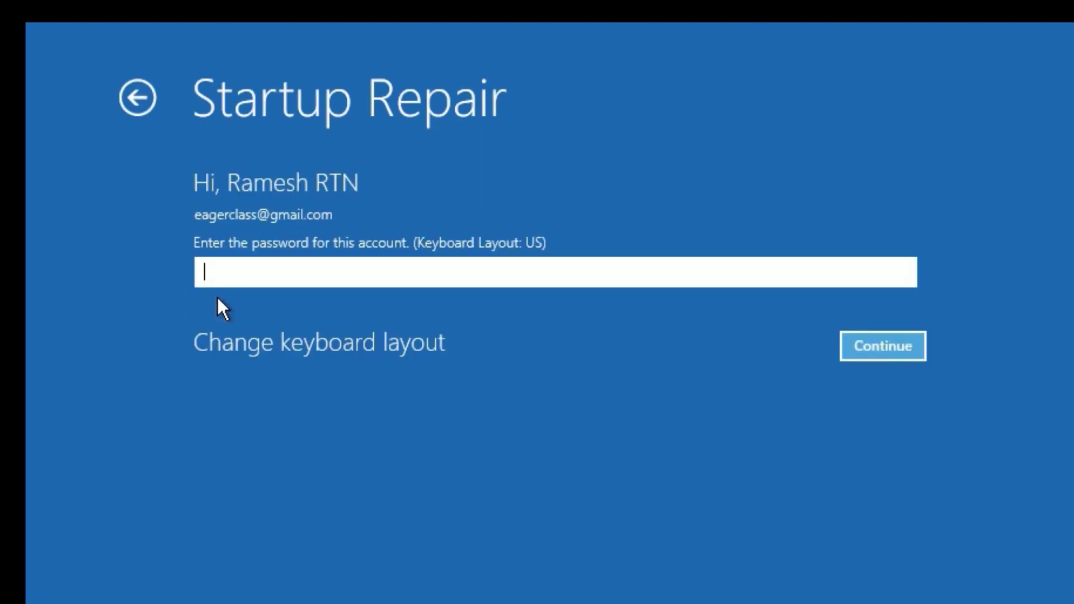
text(********)
key(Return)
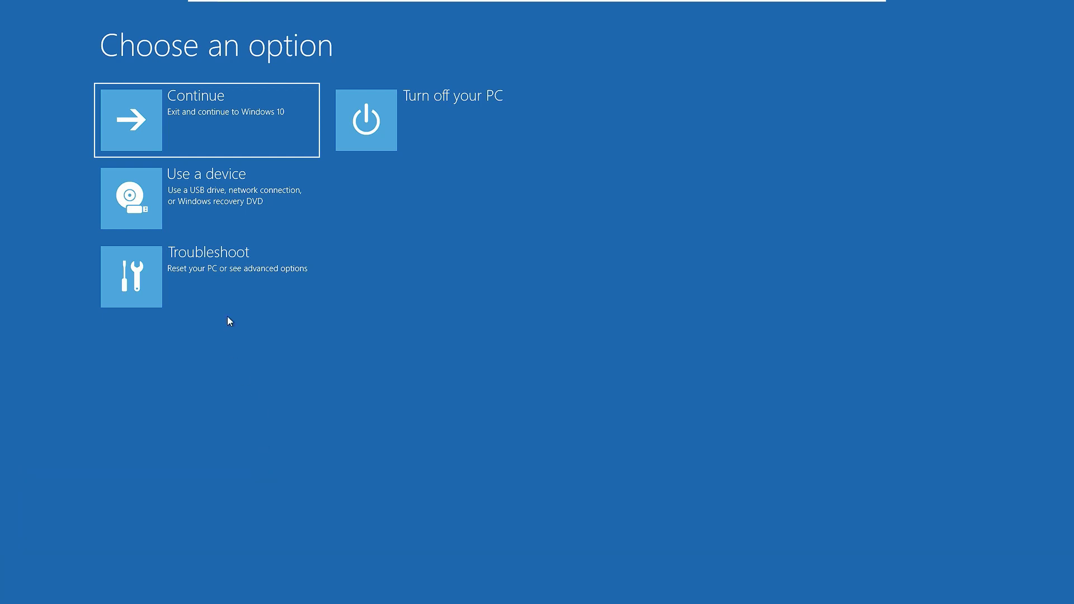
Step: Reach the Uninstall Updates page via Troubleshoot and Advanced options
click(203, 265)
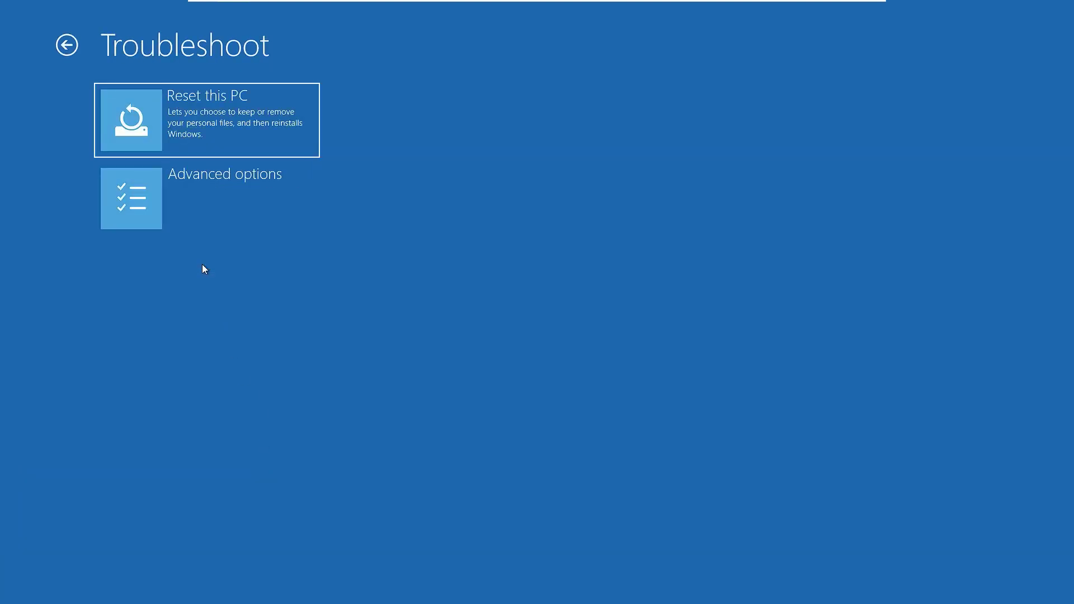
click(197, 227)
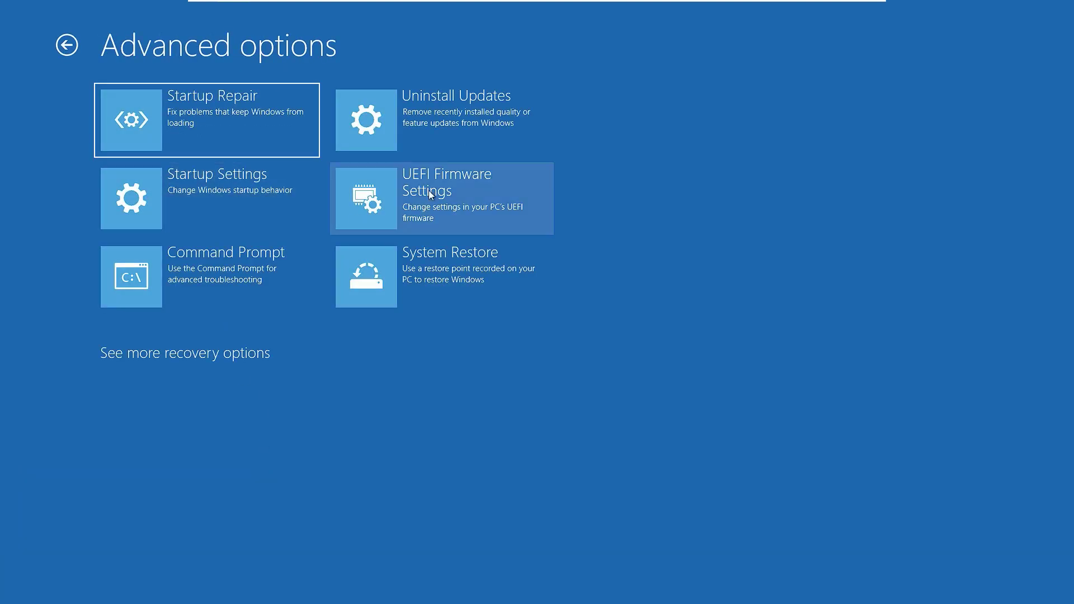
click(448, 128)
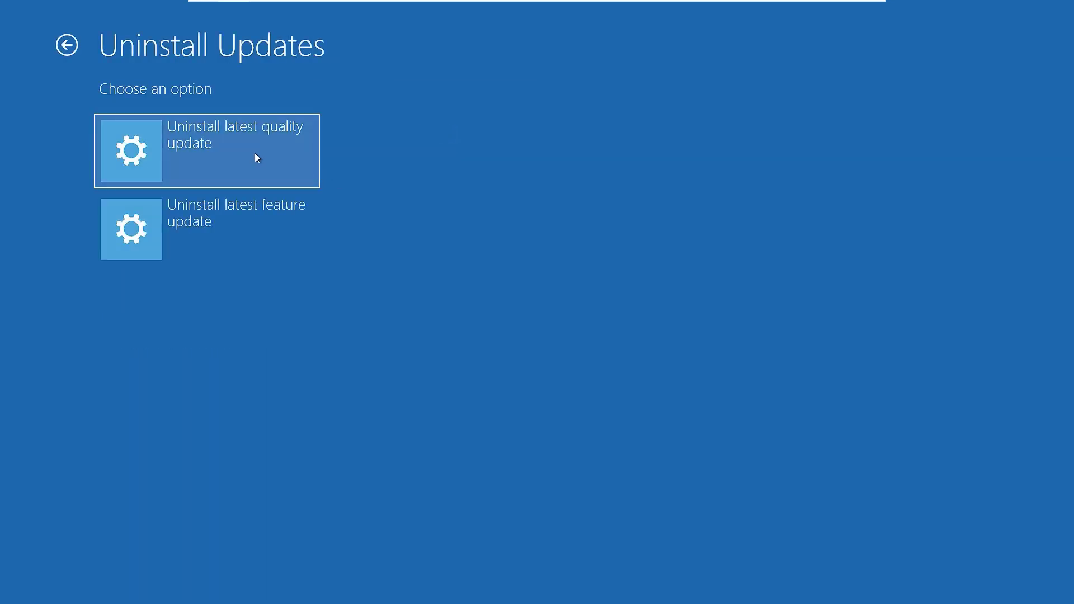
Step: Uninstall the latest quality update and confirm with Done once it completes
click(198, 141)
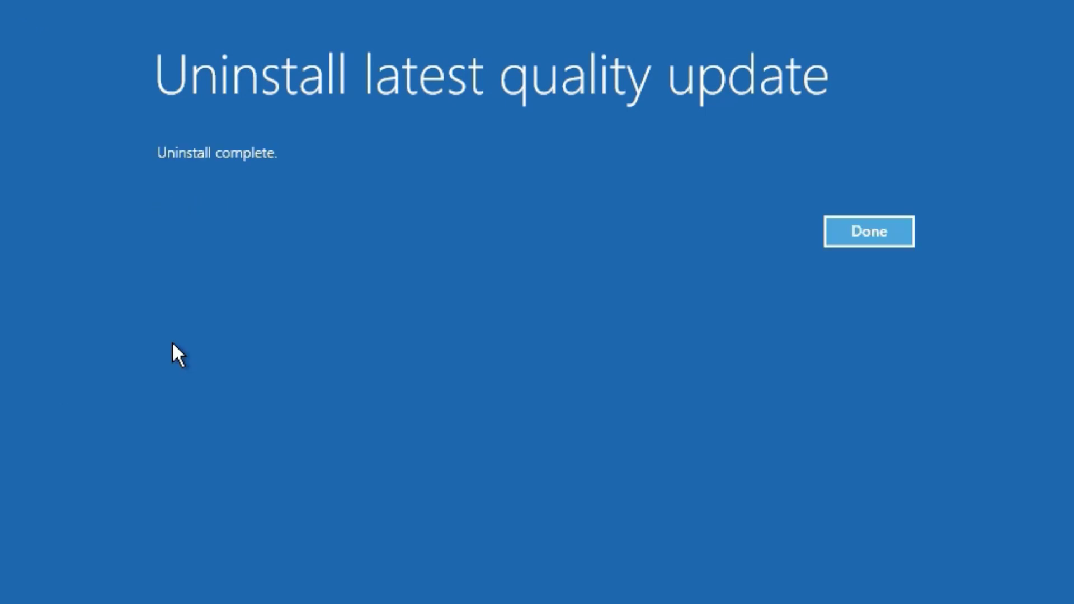
click(868, 231)
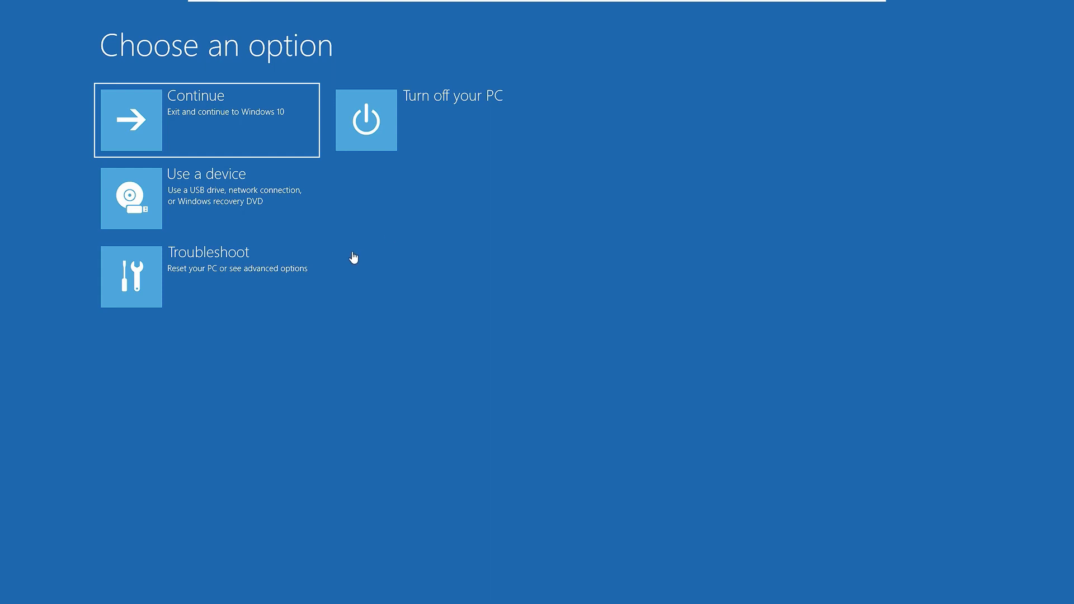
Step: Start Command Prompt from Troubleshoot > Advanced options, continuing with the personal user account
click(222, 273)
click(284, 203)
click(213, 312)
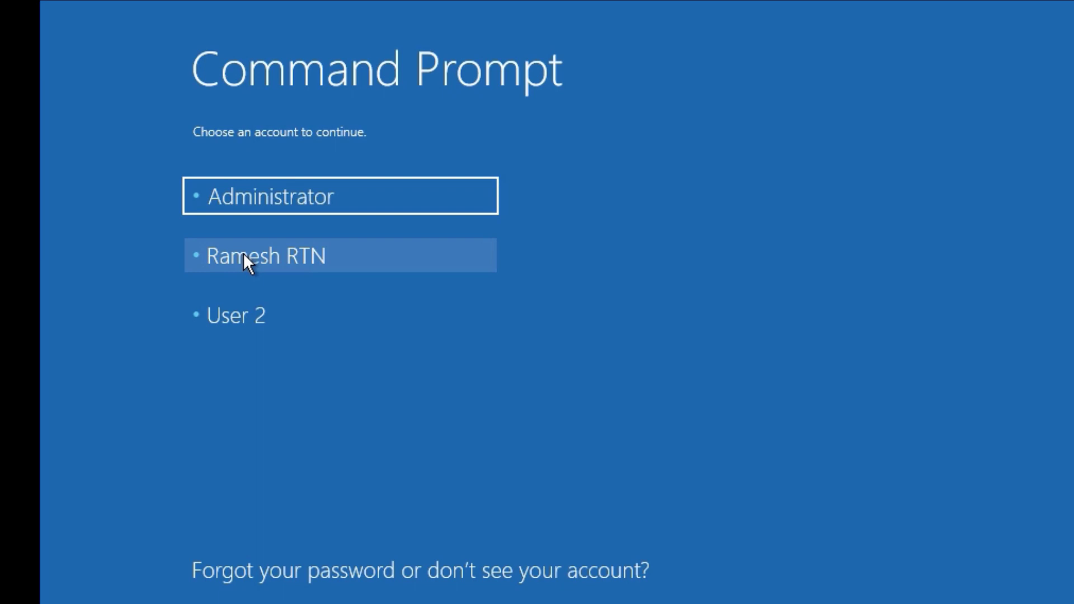
click(188, 238)
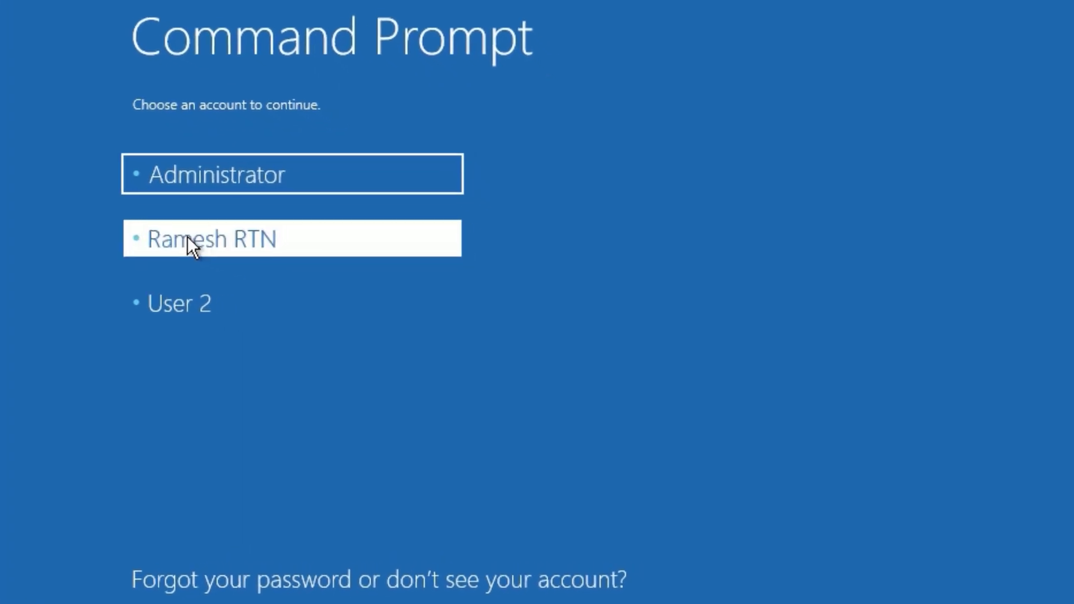
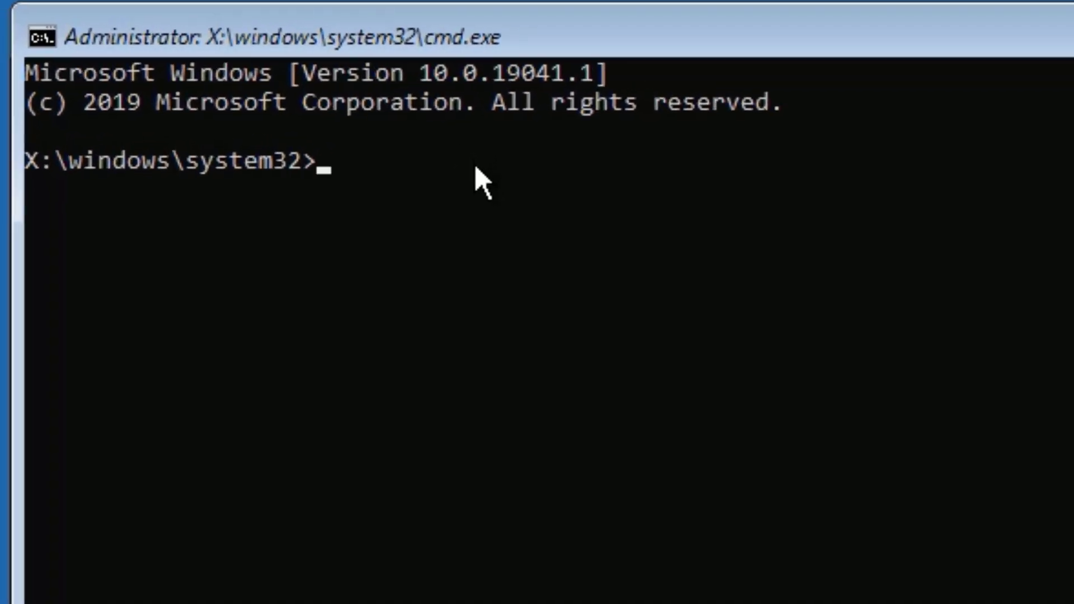
Step: Switch to drive C: and list its root with dir, showing Windows, Windows.old and Recovery.txt
text(c:)
key(Return)
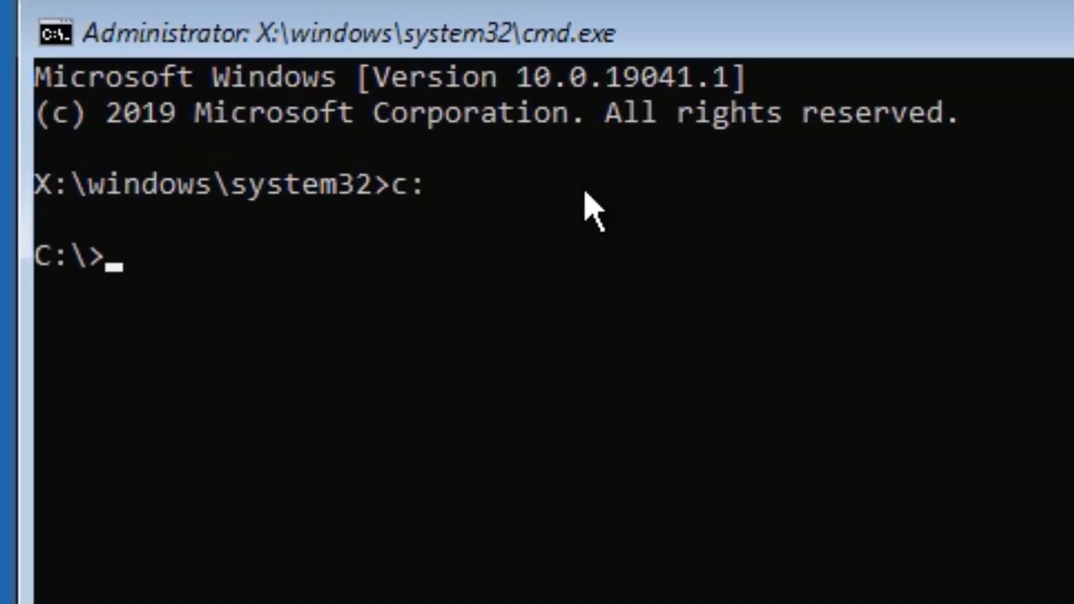
text(dir)
key(Return)
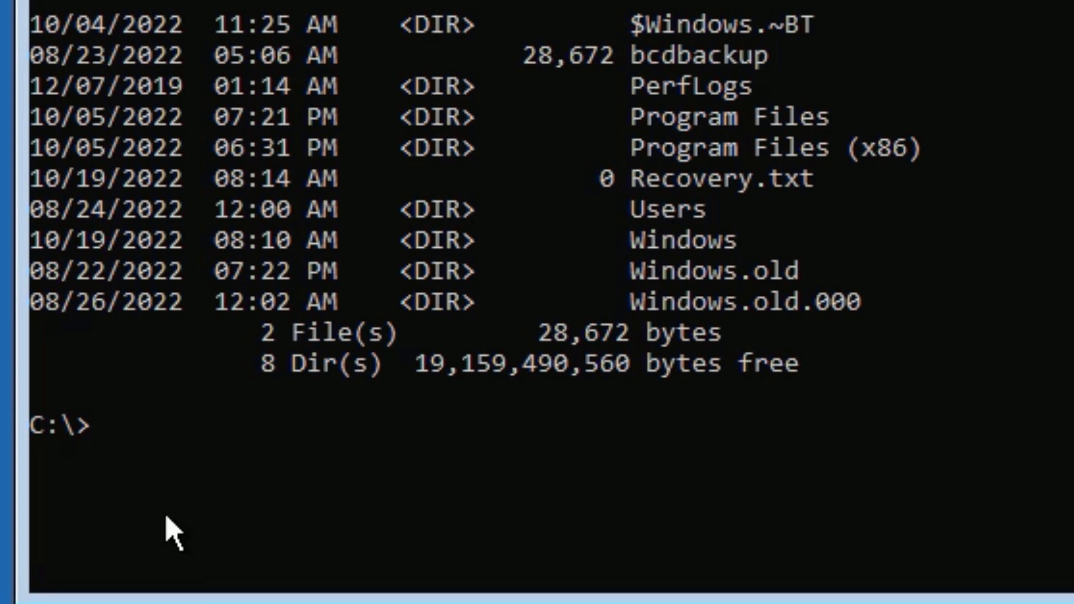
Step: Switch to drive D: and run dir, which returns File Not Found
text(d:)
key(Return)
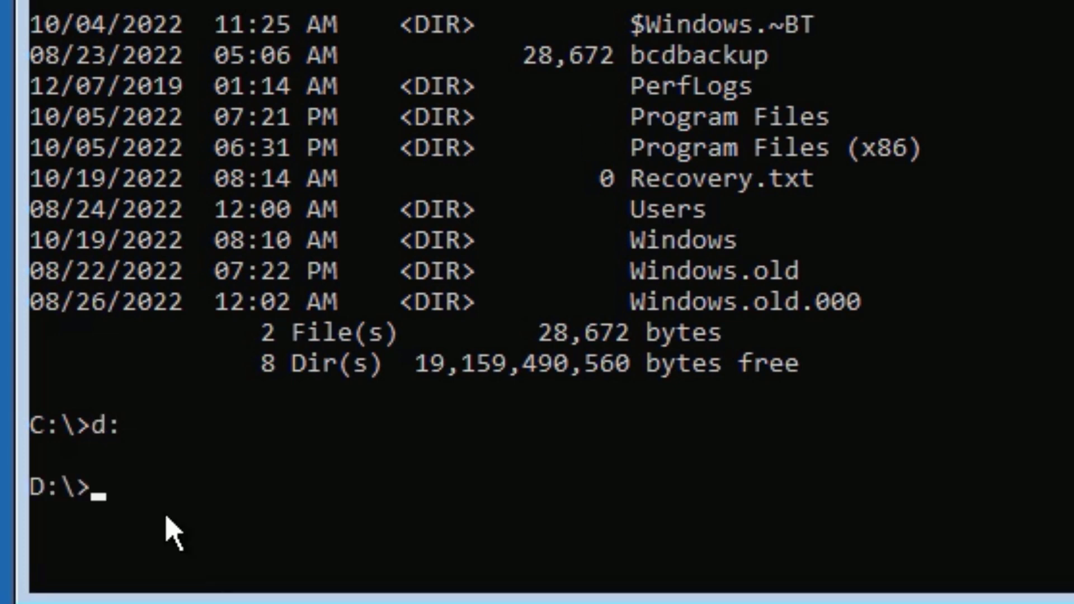
text(dir)
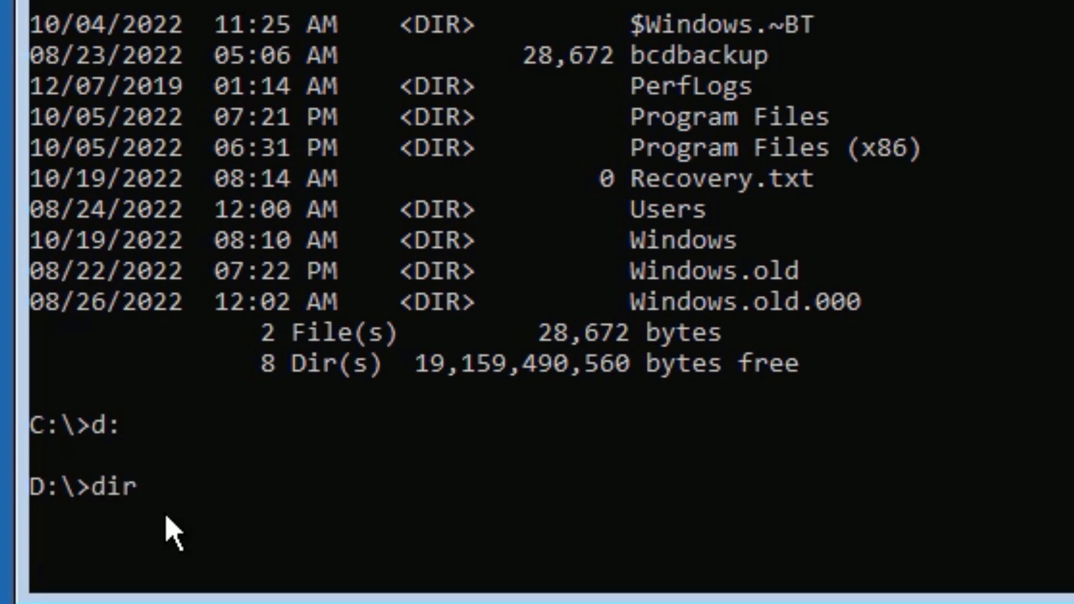
key(Return)
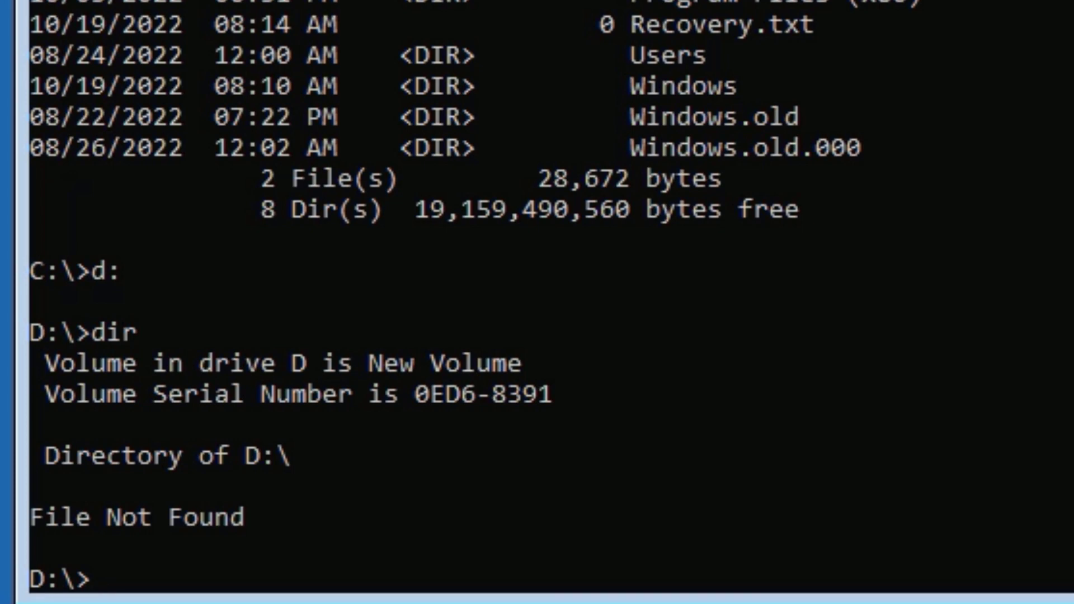
Step: Clear the console text selection and return the prompt to drive C:
drag(690, 6, 804, 150)
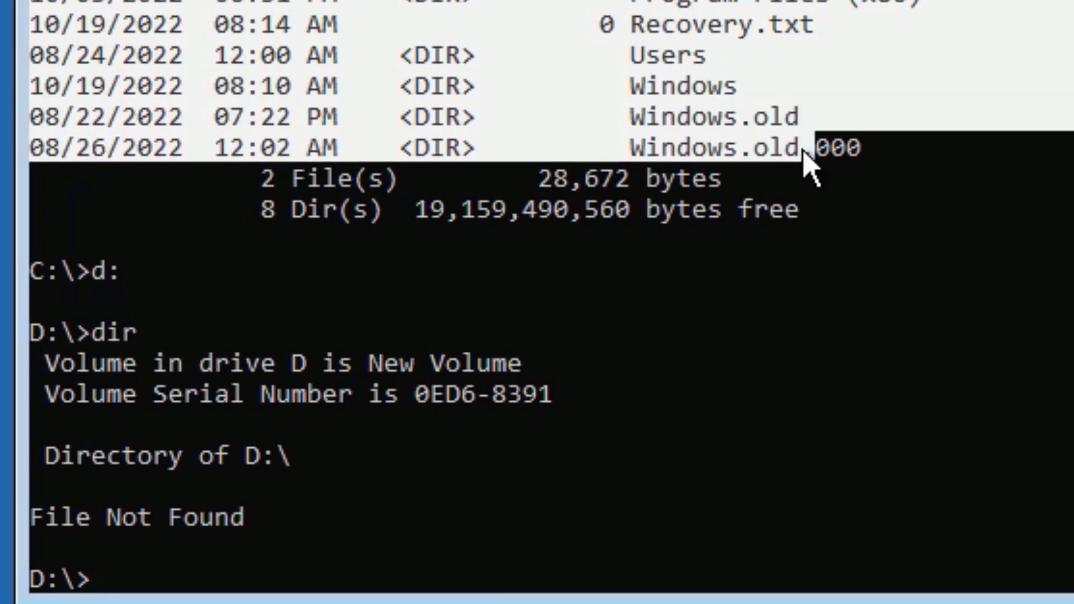
key(ctrl+c)
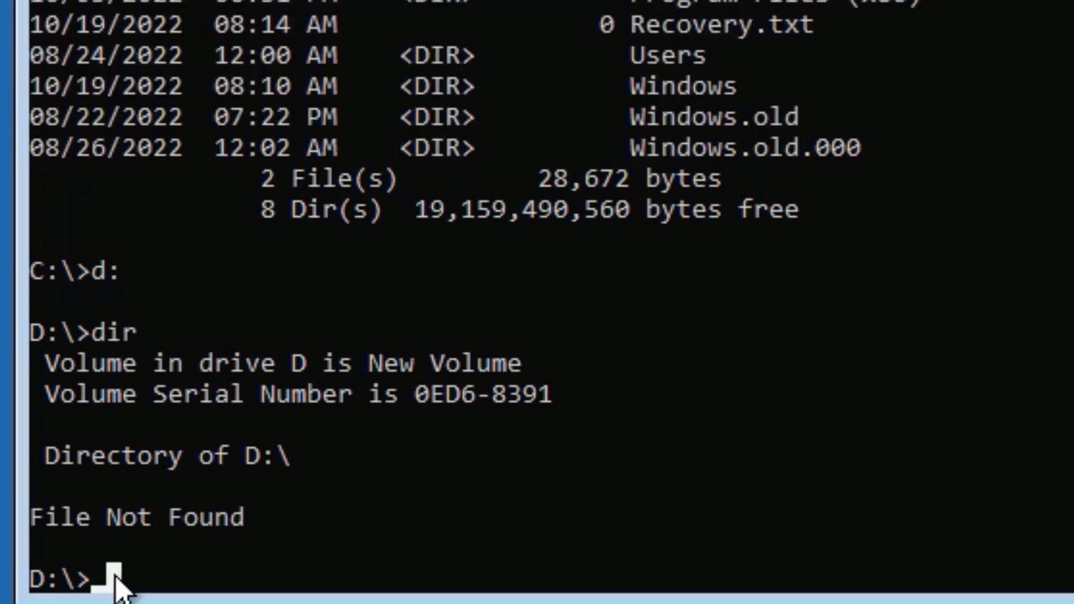
key(BackSpace)
text(c:)
key(Return)
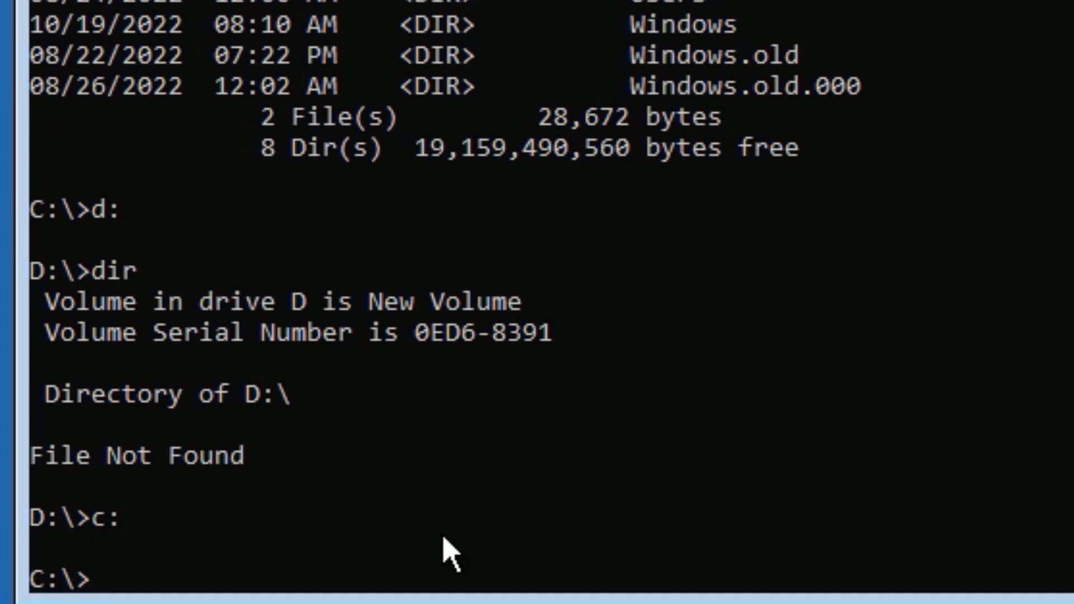
Step: Re-list the C:\ root with dir, then enter the path cd \windows\system32\ at the prompt
text(dir)
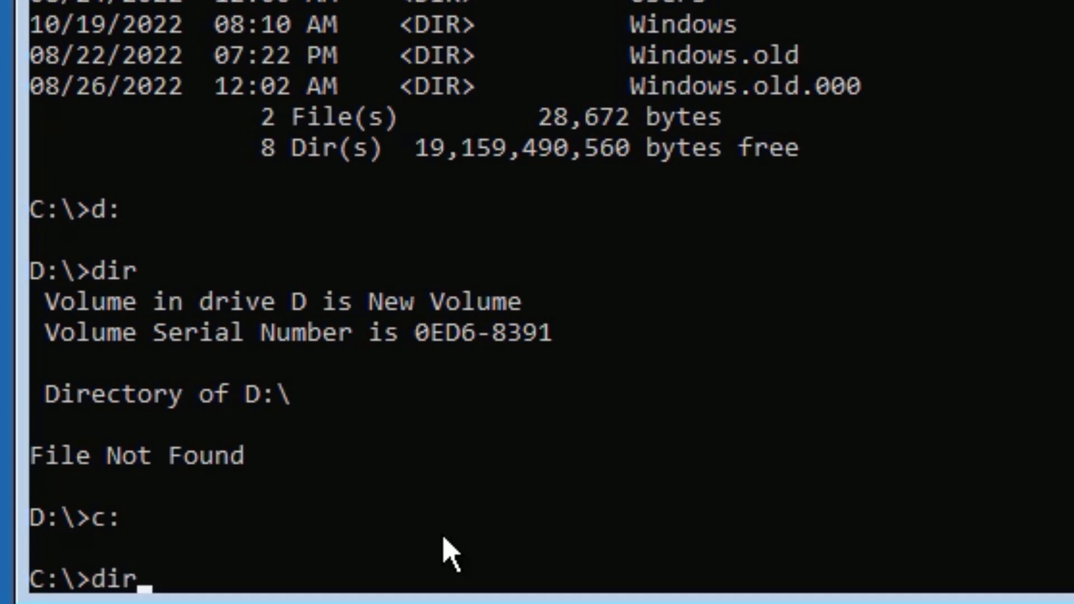
key(Return)
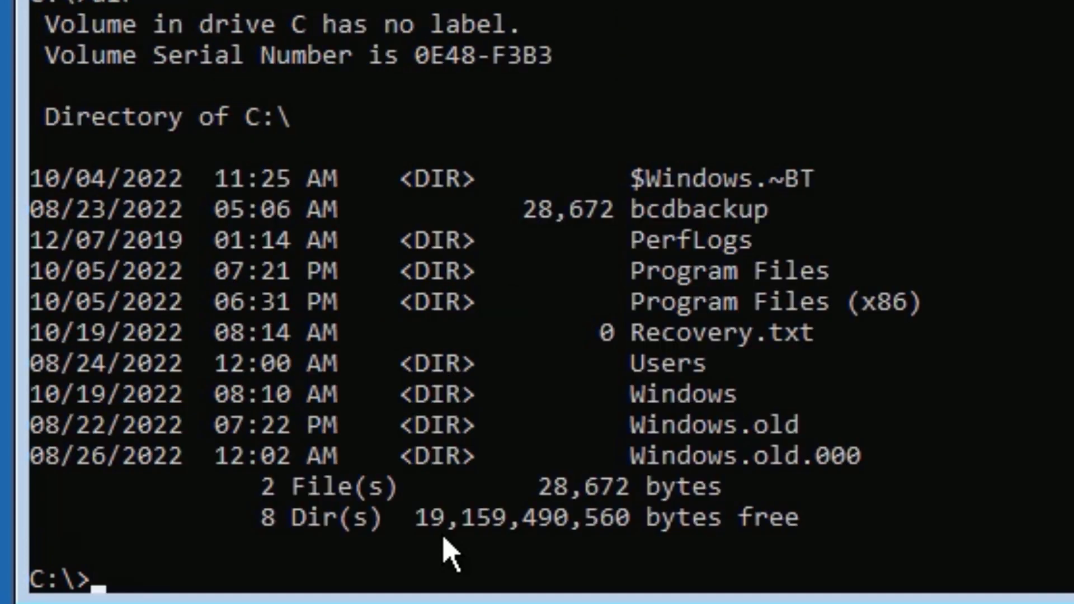
text(cd \)
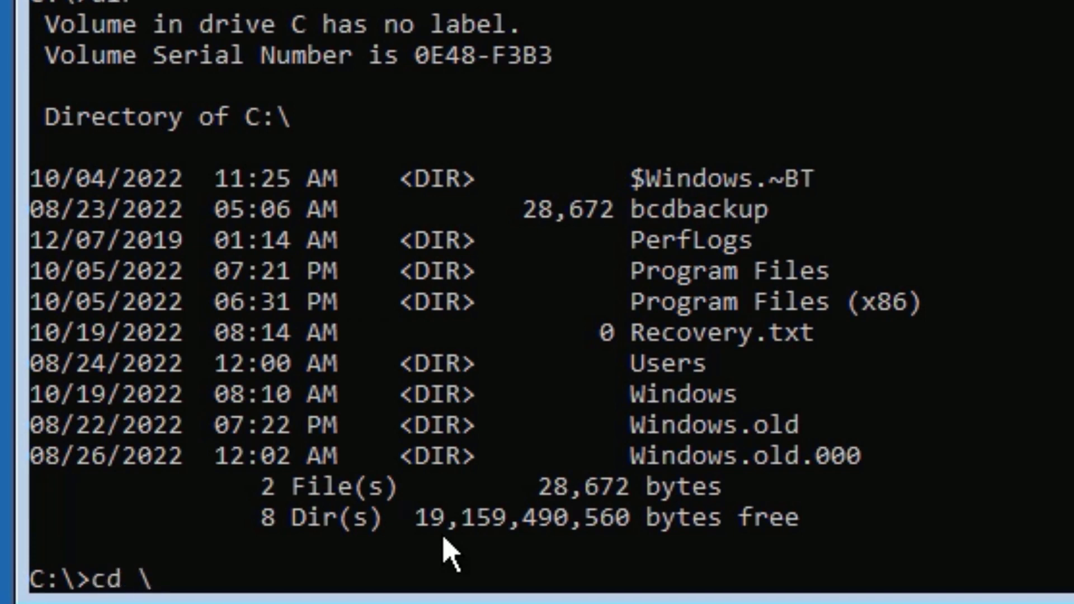
text(windows\)
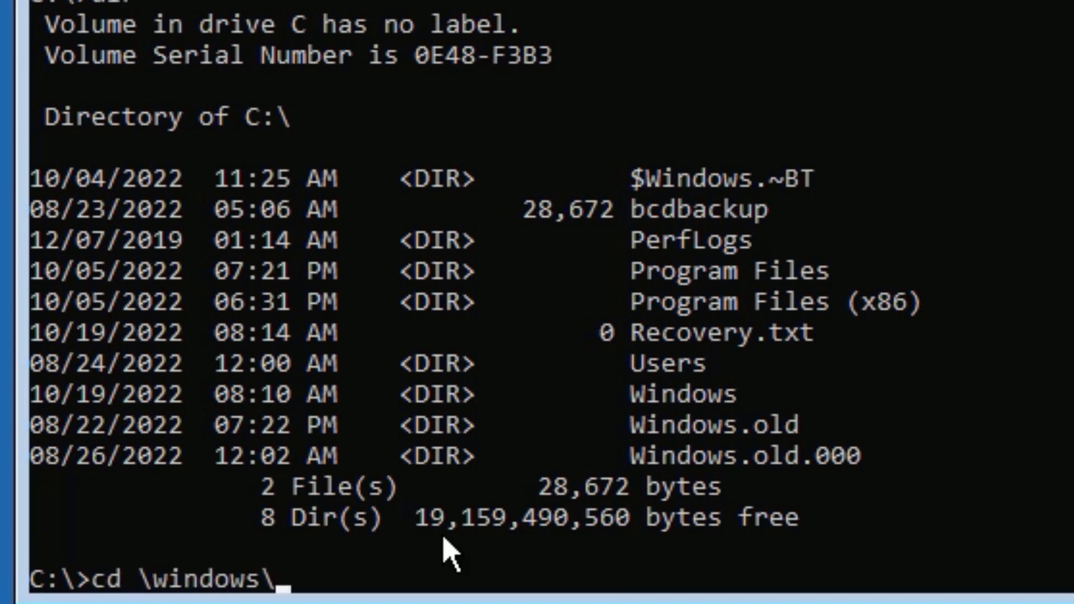
text(system32\)
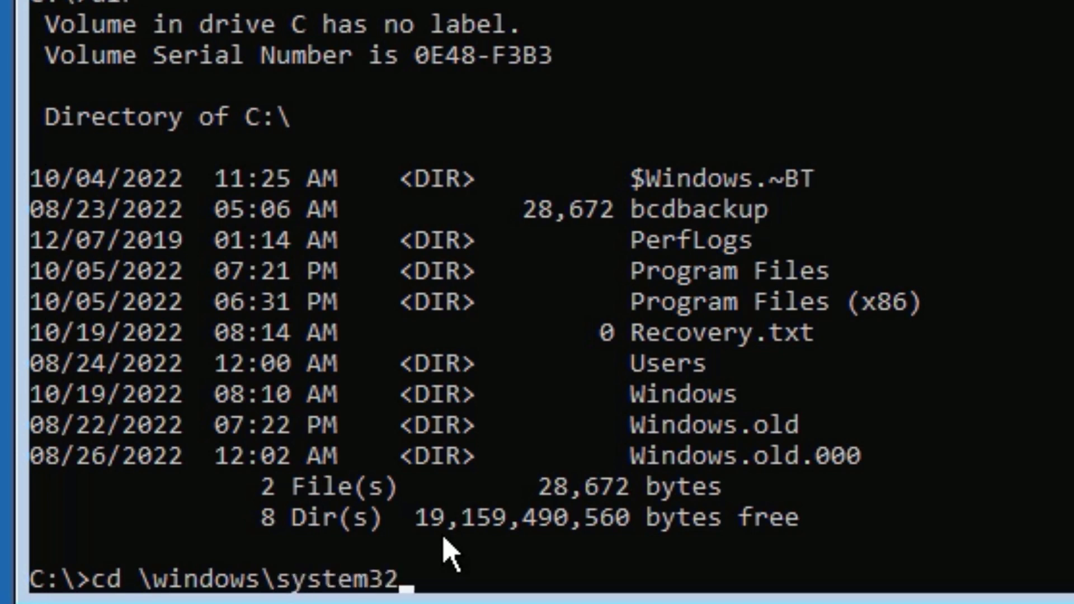
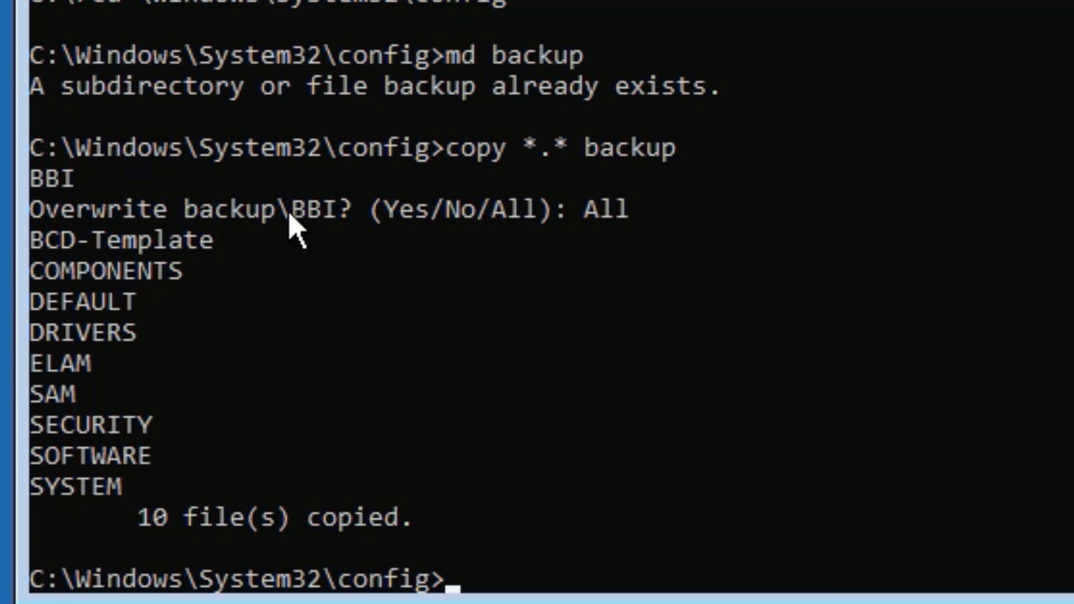
Step: Move into the RegBack folder with cd regback and list it with dir, finding no files
text(cd)
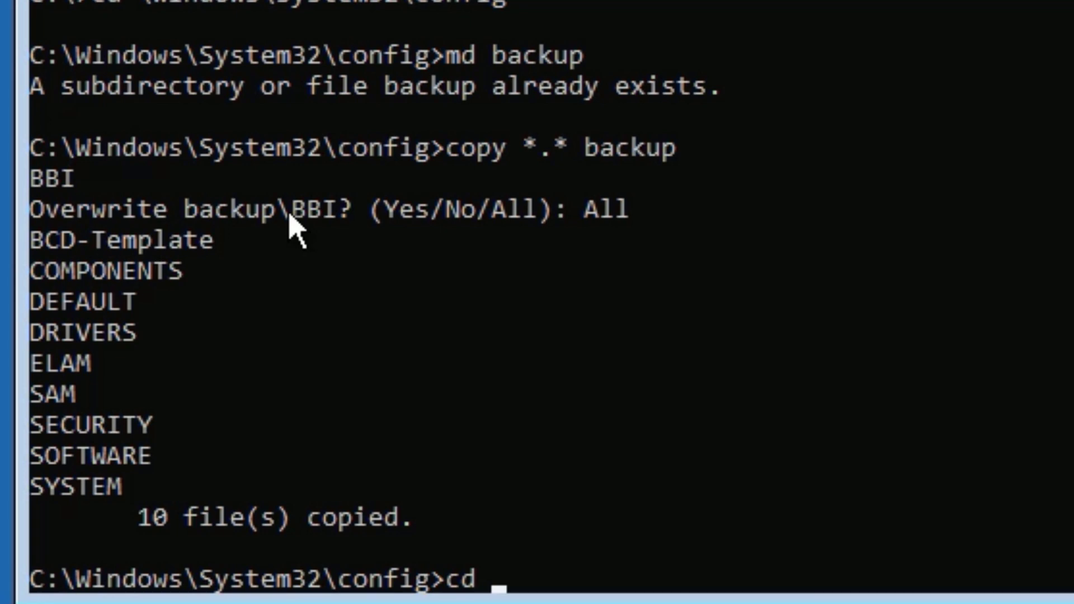
text( regback)
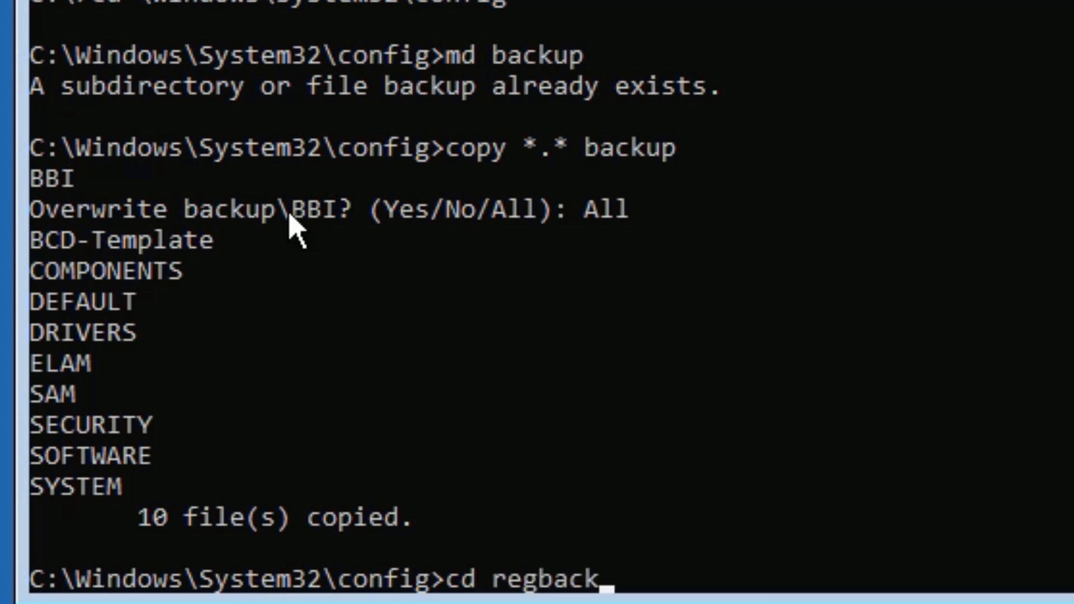
key(Return)
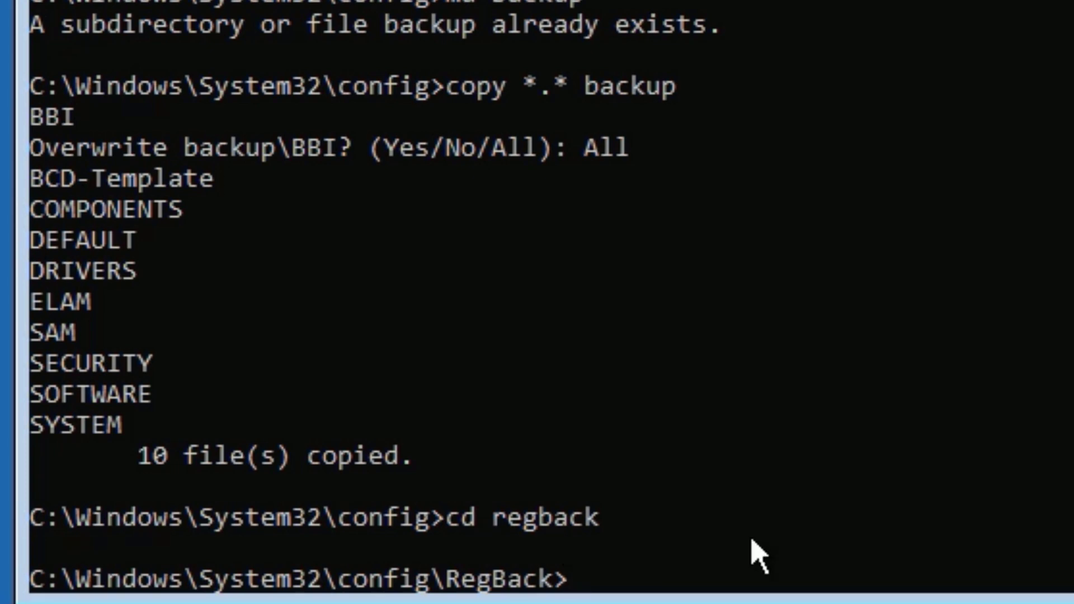
text(dir)
key(Return)
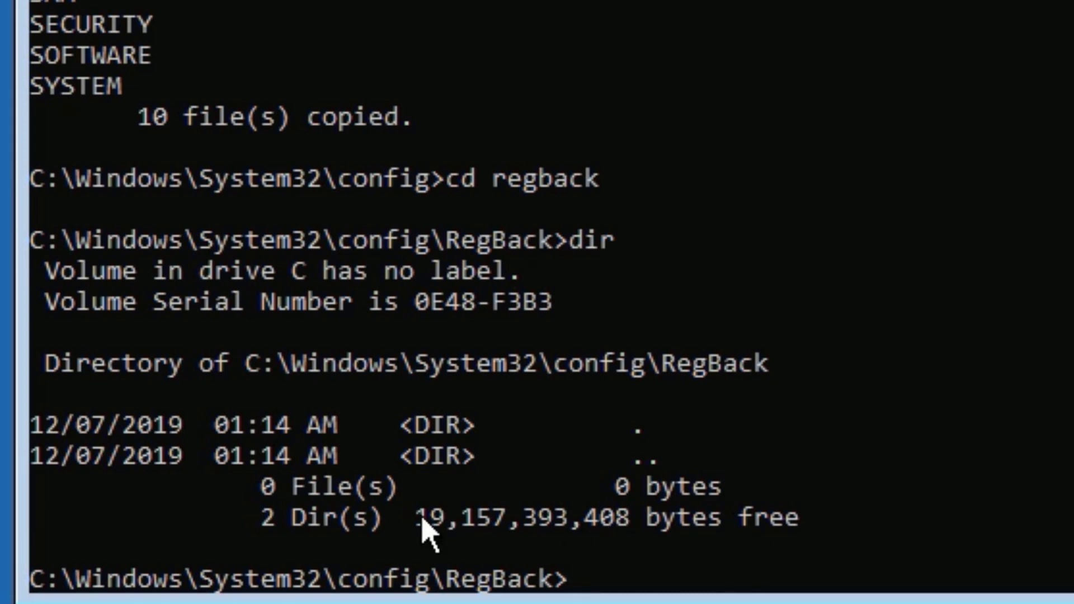
Step: Try copying all RegBack files up into config, which reports 0 files copied
key(Insert)
text(copy 8)
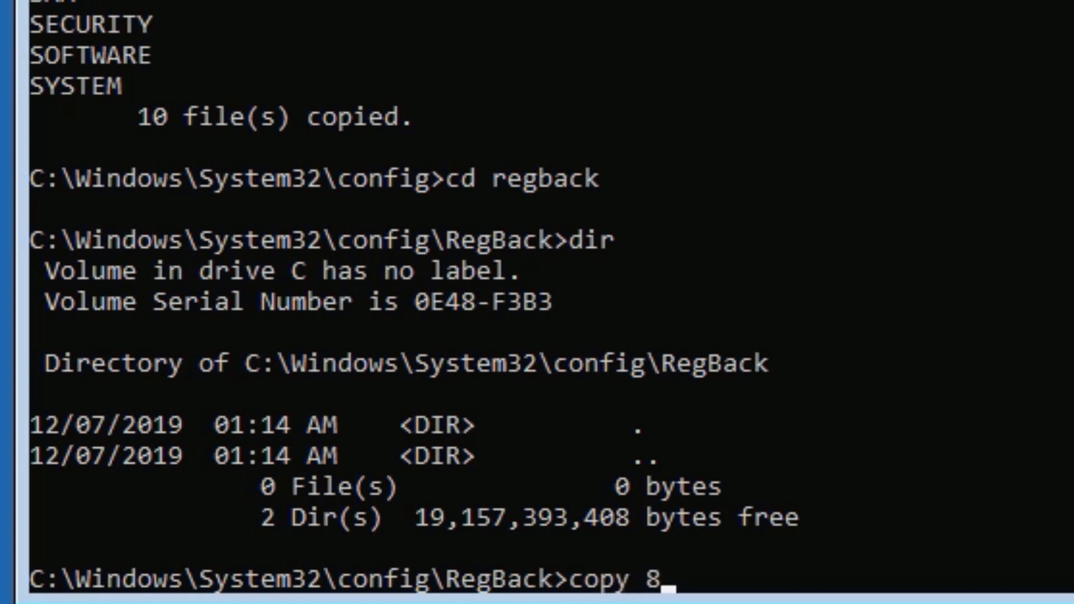
key(BackSpace)
text(*.)
text(*.* ..)
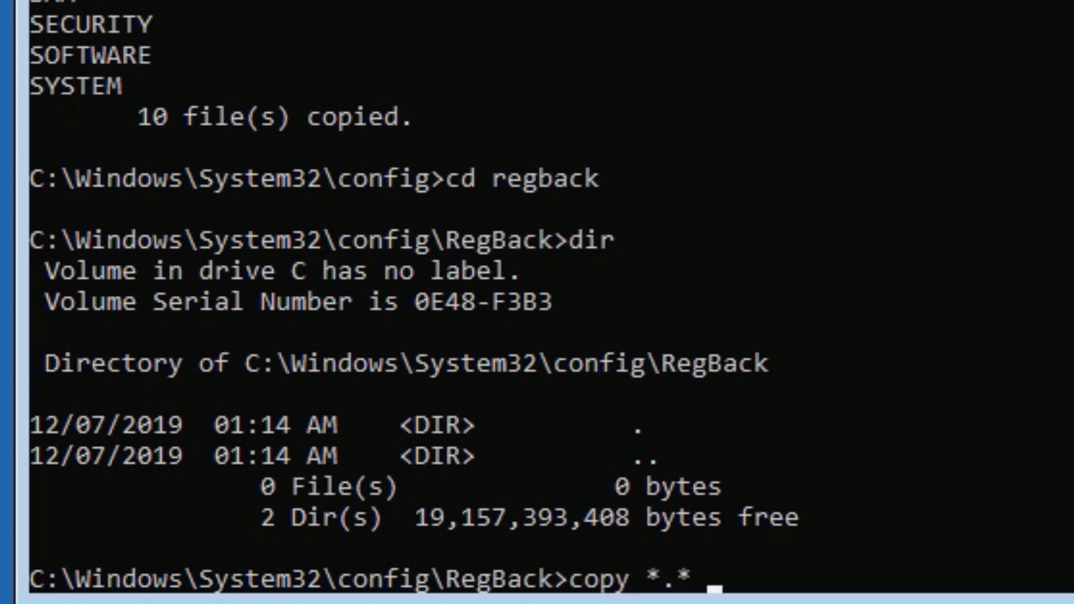
key(Return)
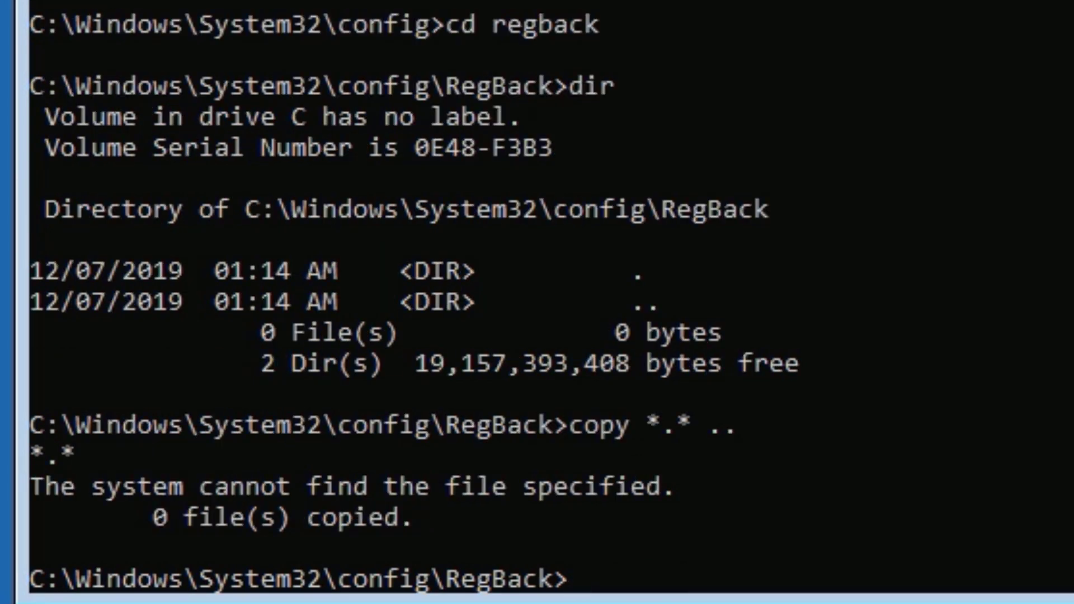
Step: Exit Command Prompt and choose Continue to boot into Windows 10
text(A)
key(BackSpace)
text(exit)
key(Return)
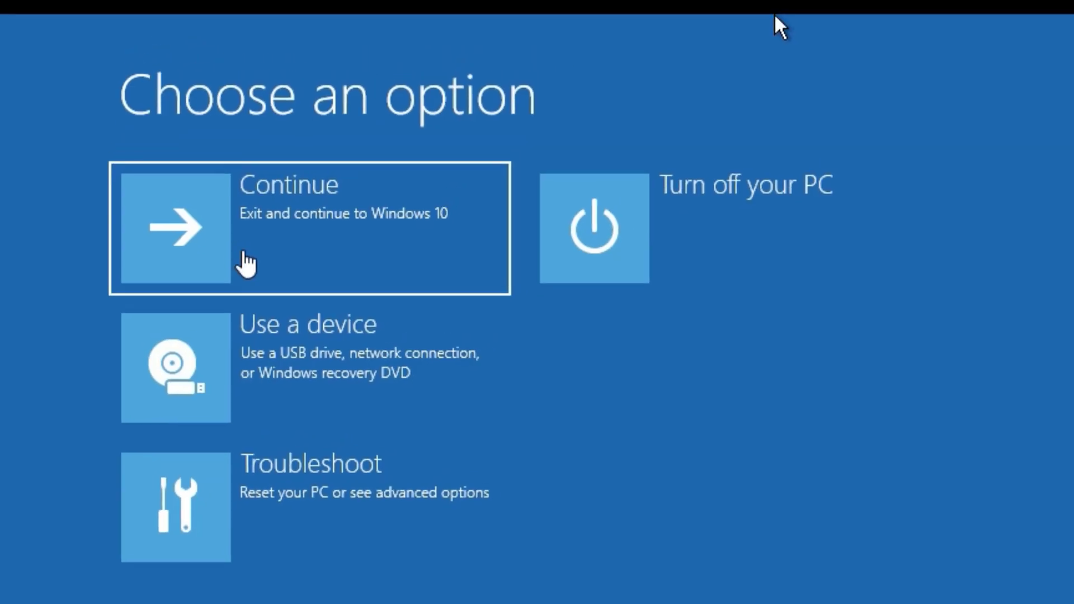
click(244, 252)
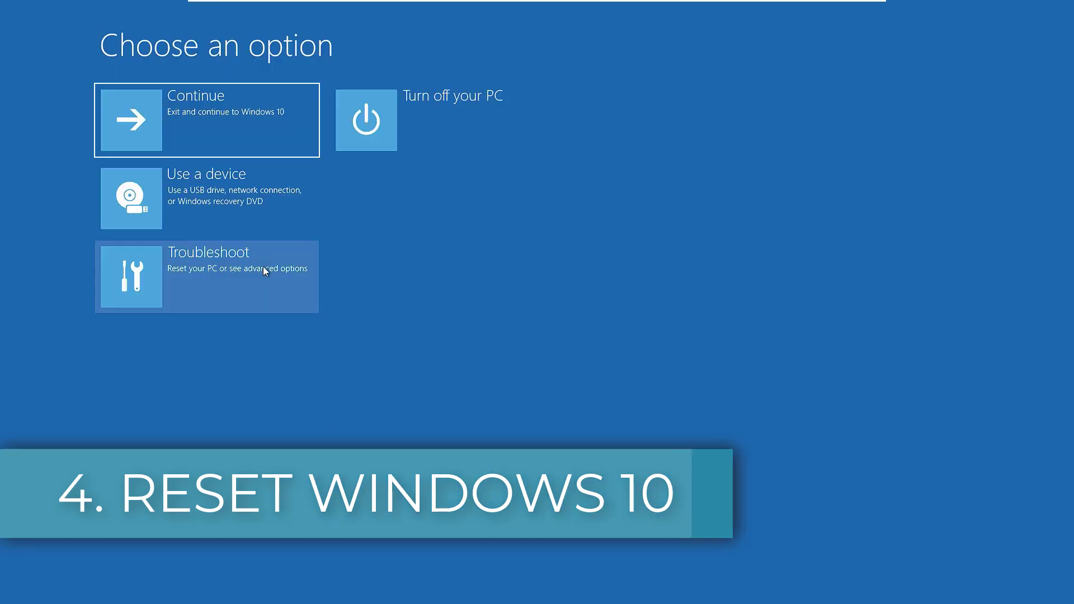
Step: Start Troubleshoot > Reset this PC with Keep my files and pick the user account
click(230, 267)
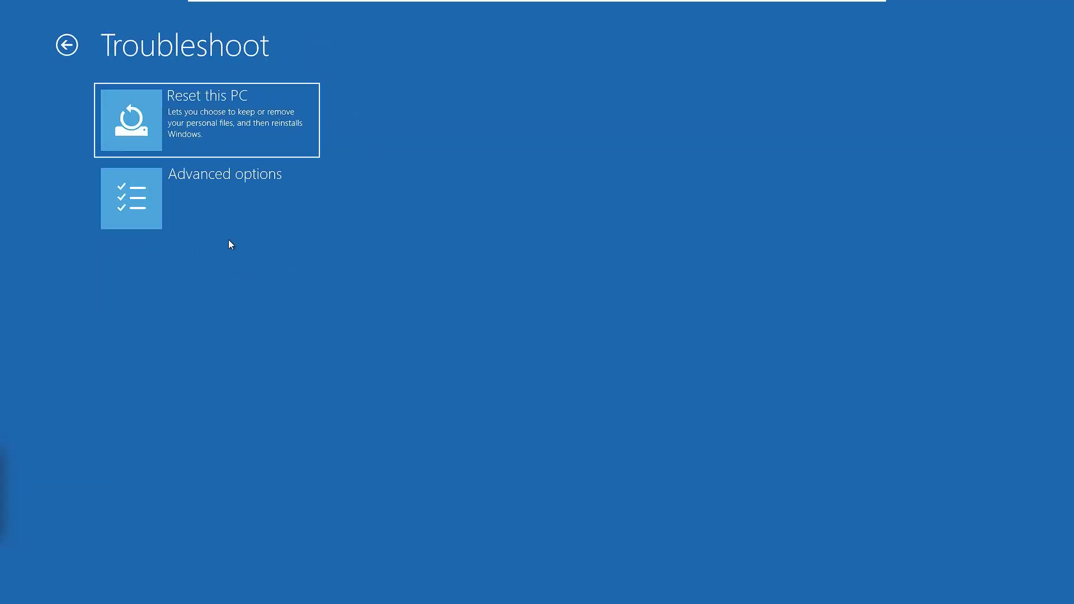
click(236, 114)
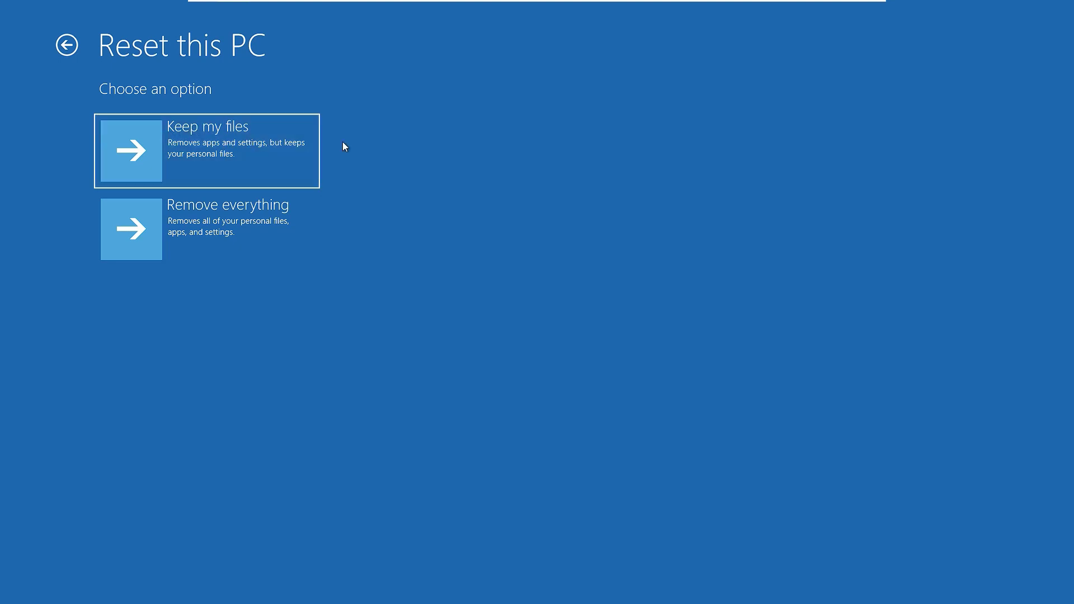
click(293, 142)
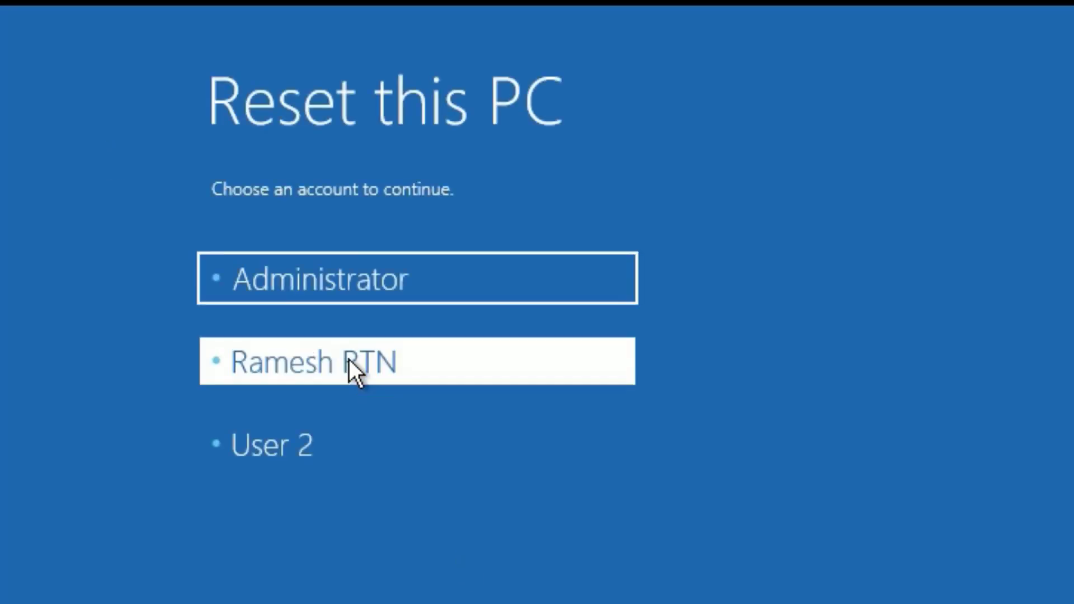
click(349, 359)
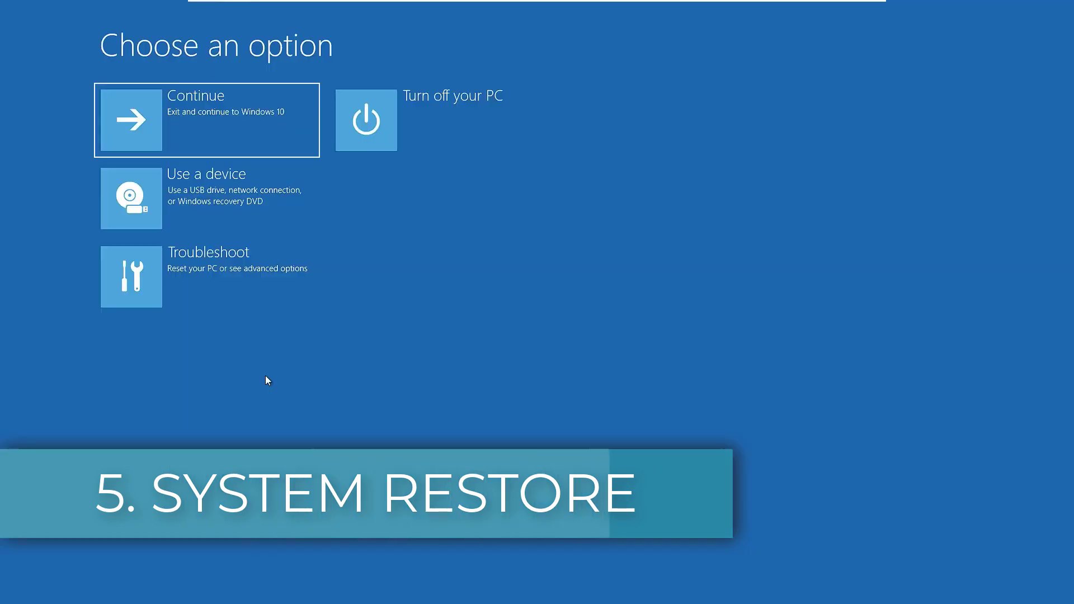
Step: Launch System Restore from Troubleshoot > Advanced options, signing in with the account's password
click(230, 292)
click(235, 210)
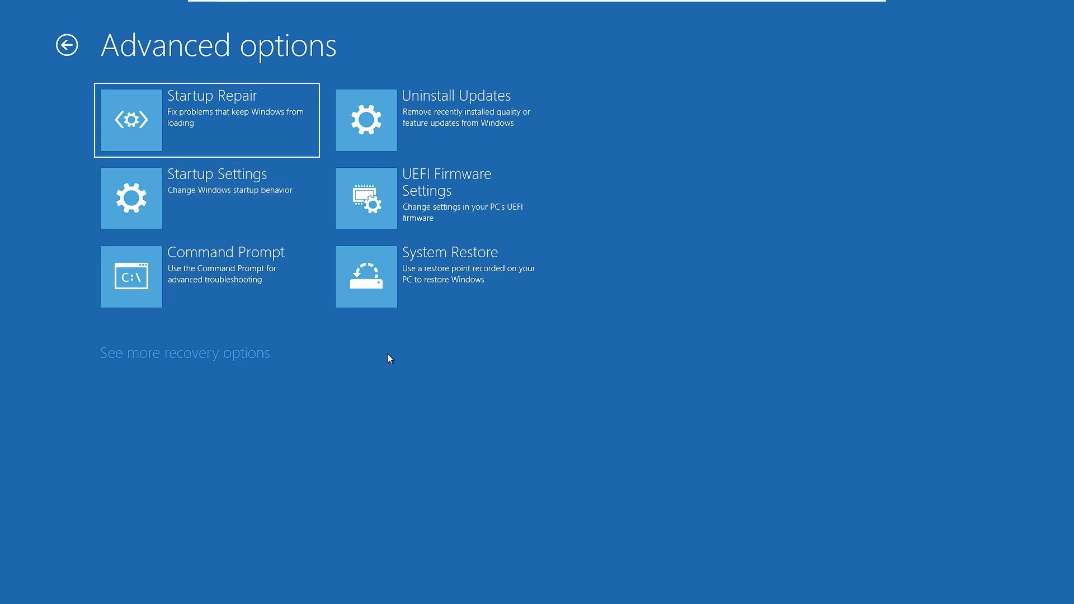
click(424, 270)
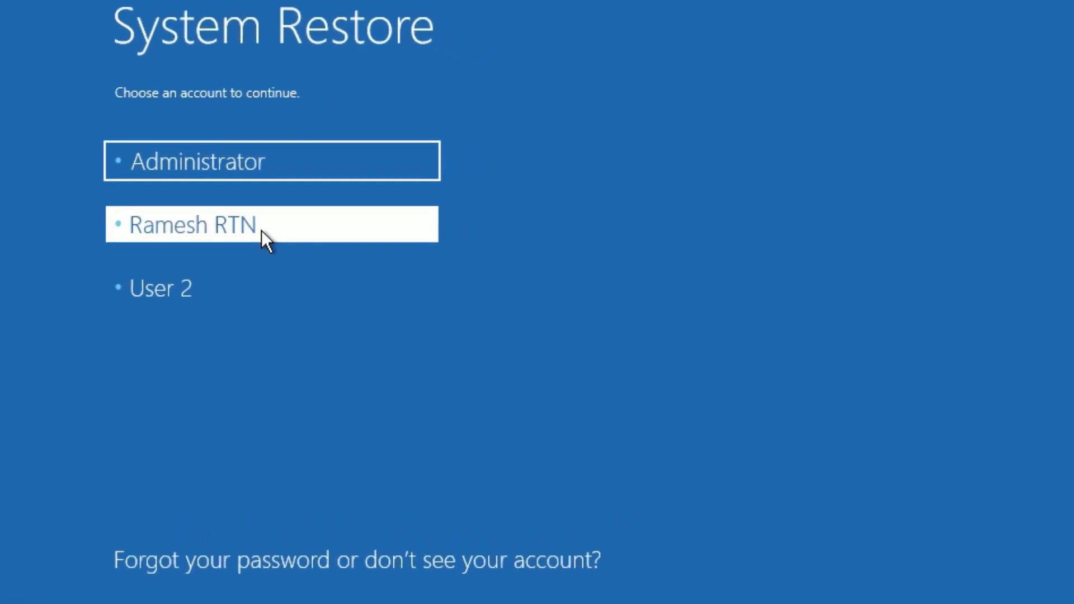
click(260, 230)
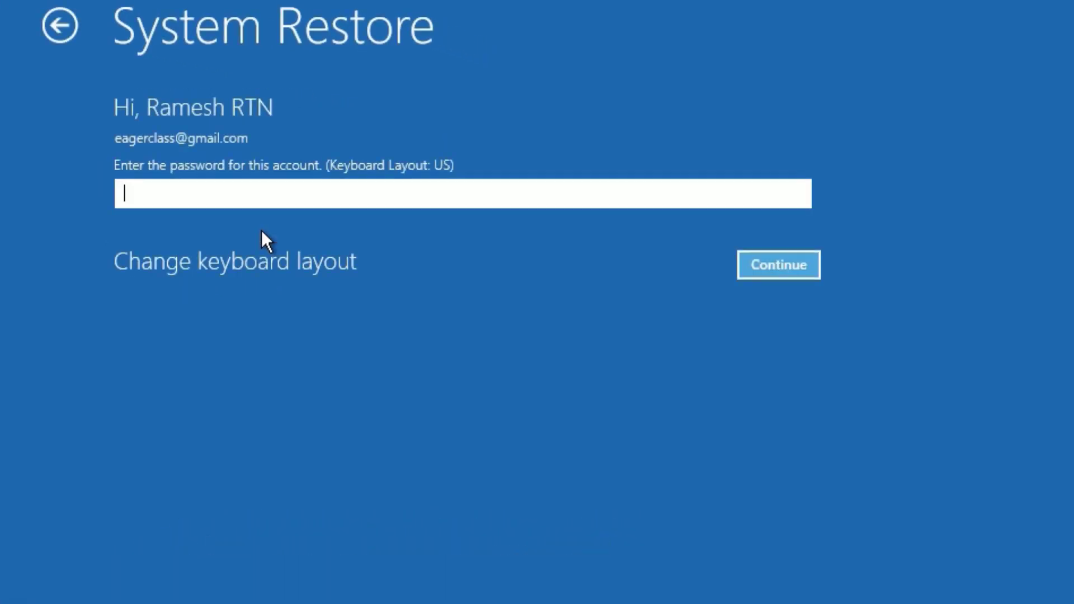
text(1)
key(Return)
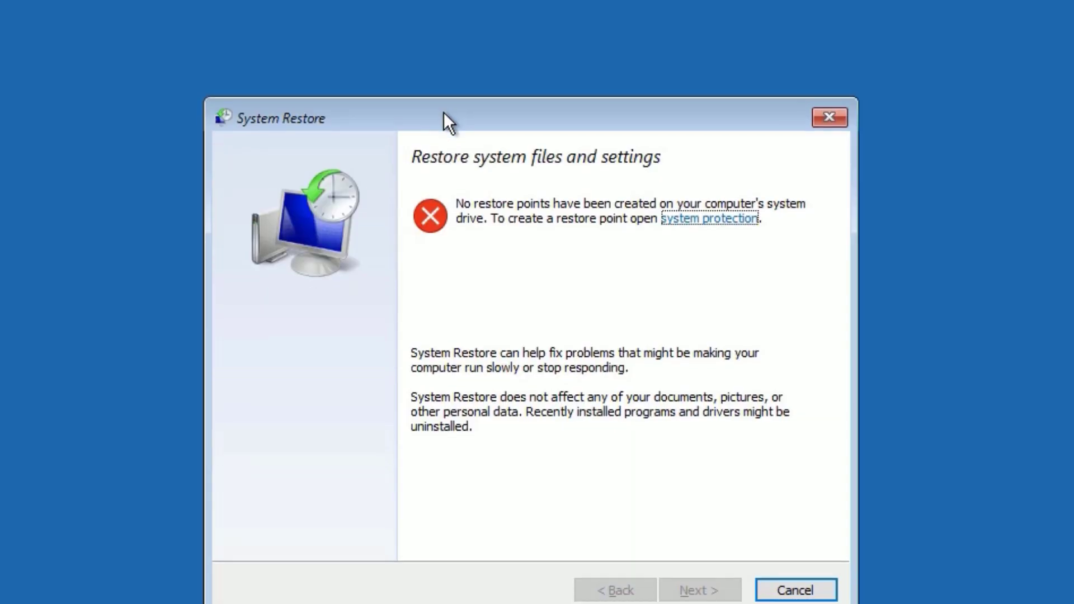